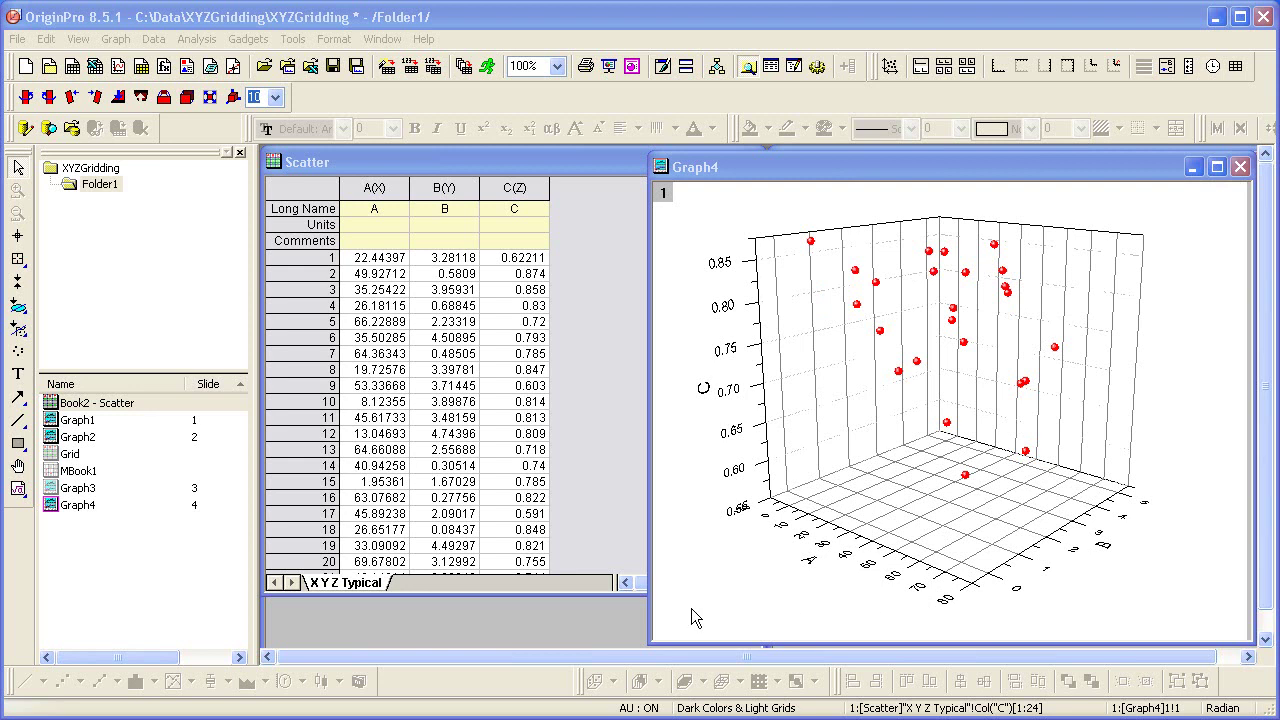
Step: Bring the Typical X Y Scatter graph forward, minimize the 3D graph, and open Book2's Scatter worksheet
click(548, 620)
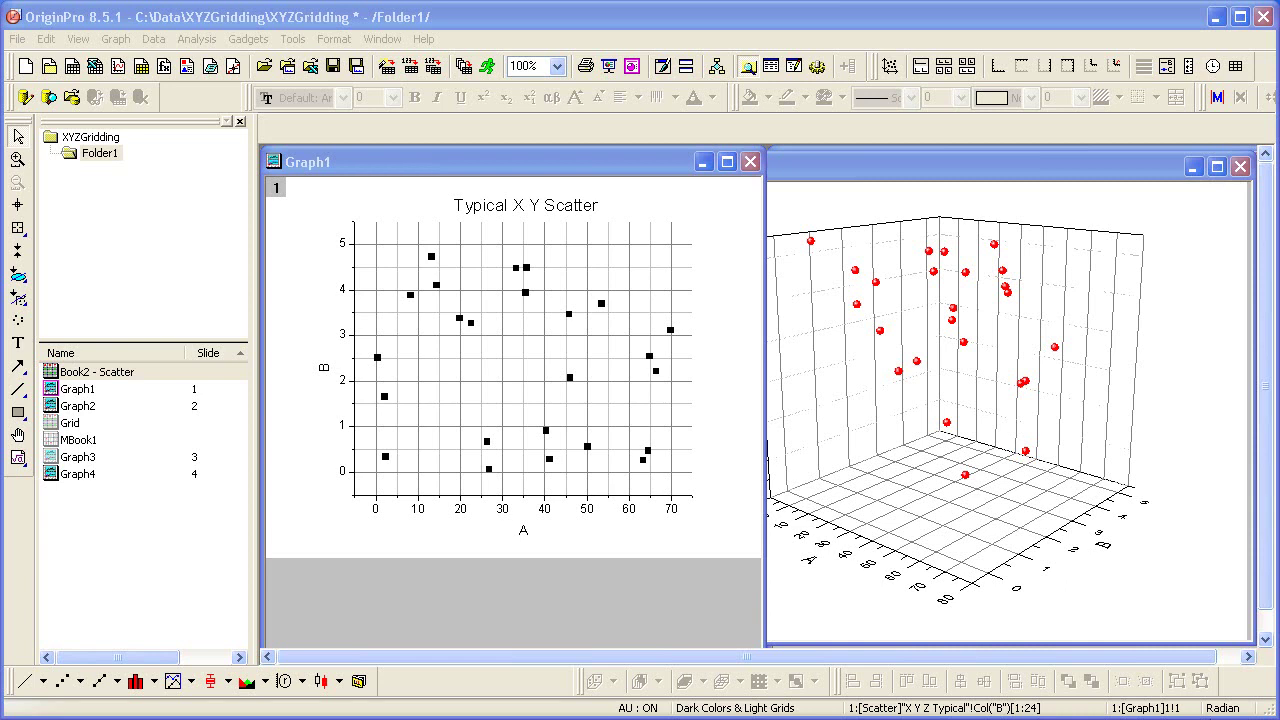
click(1195, 168)
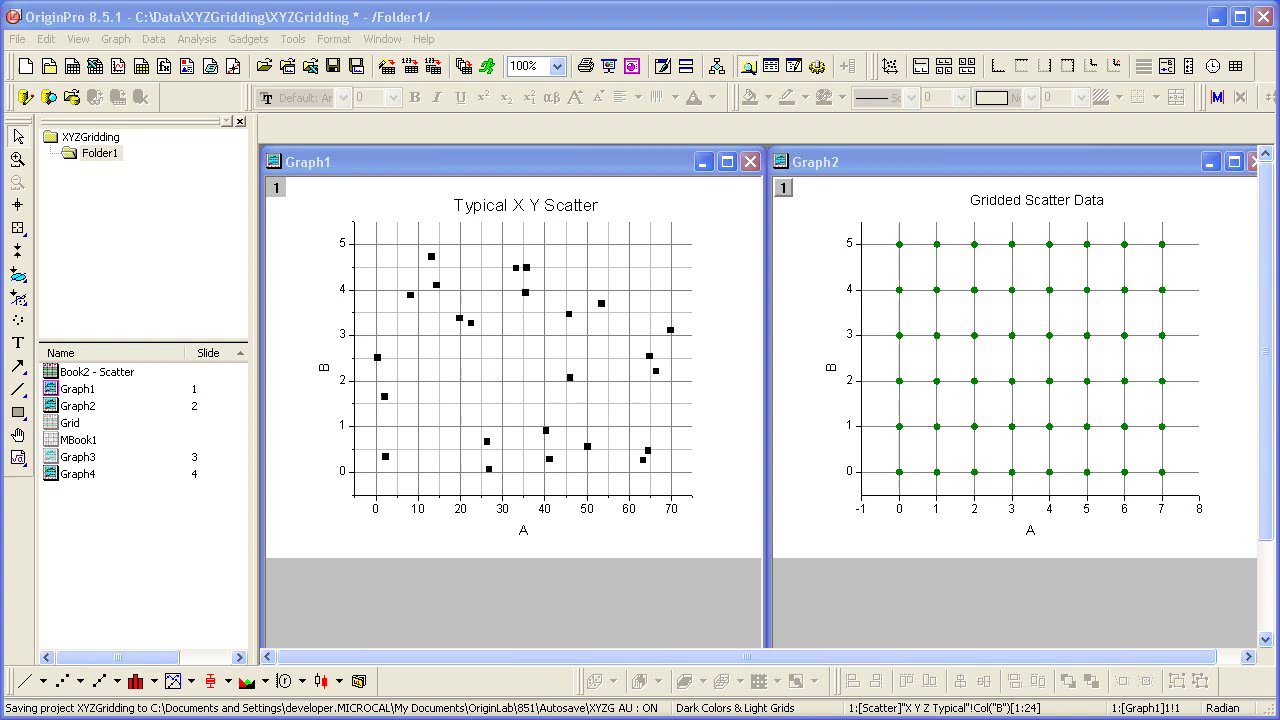
double_click(88, 372)
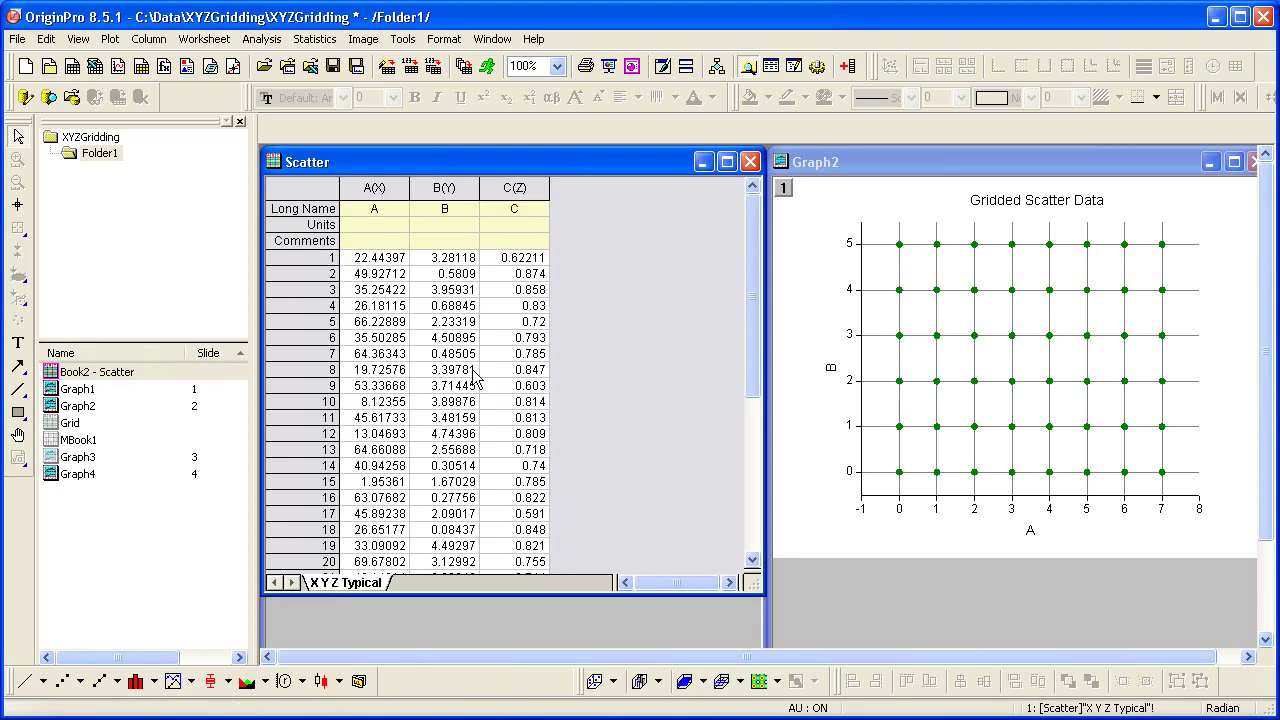
Step: Select columns A, B and C and start Worksheet > Convert to Matrix > XYZ Gridding
click(368, 188)
drag(368, 188, 517, 197)
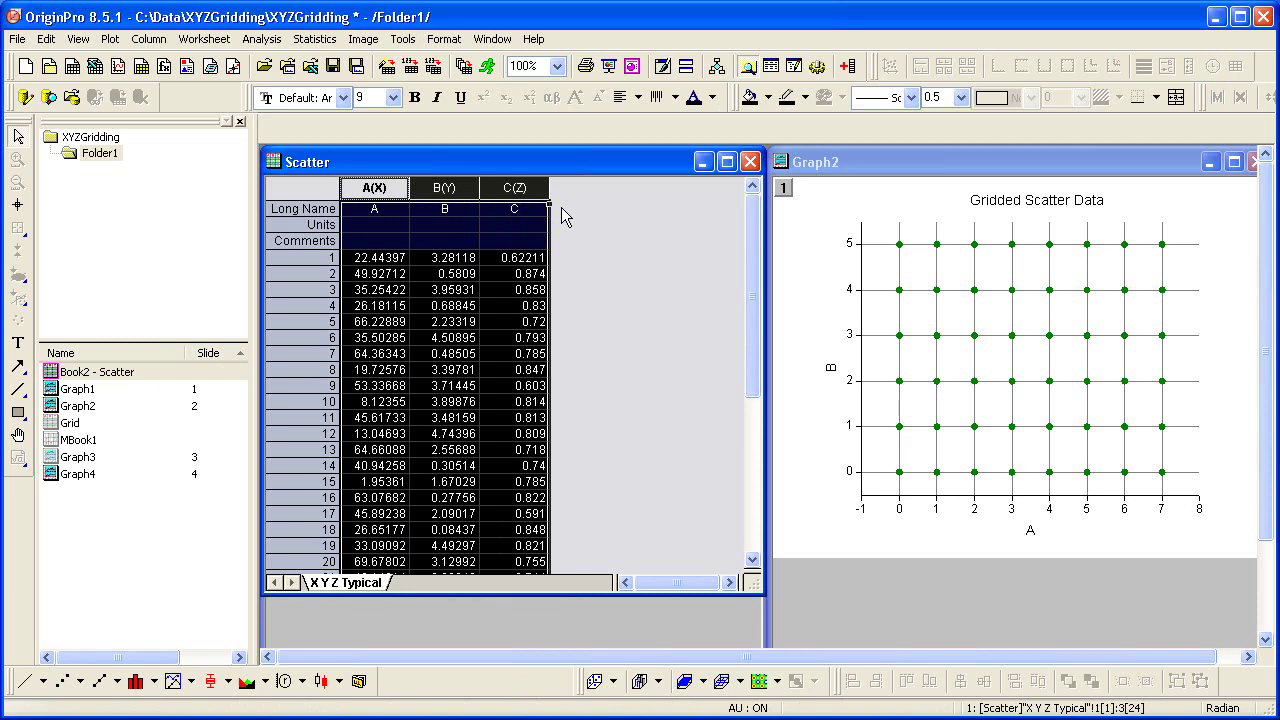
click(206, 39)
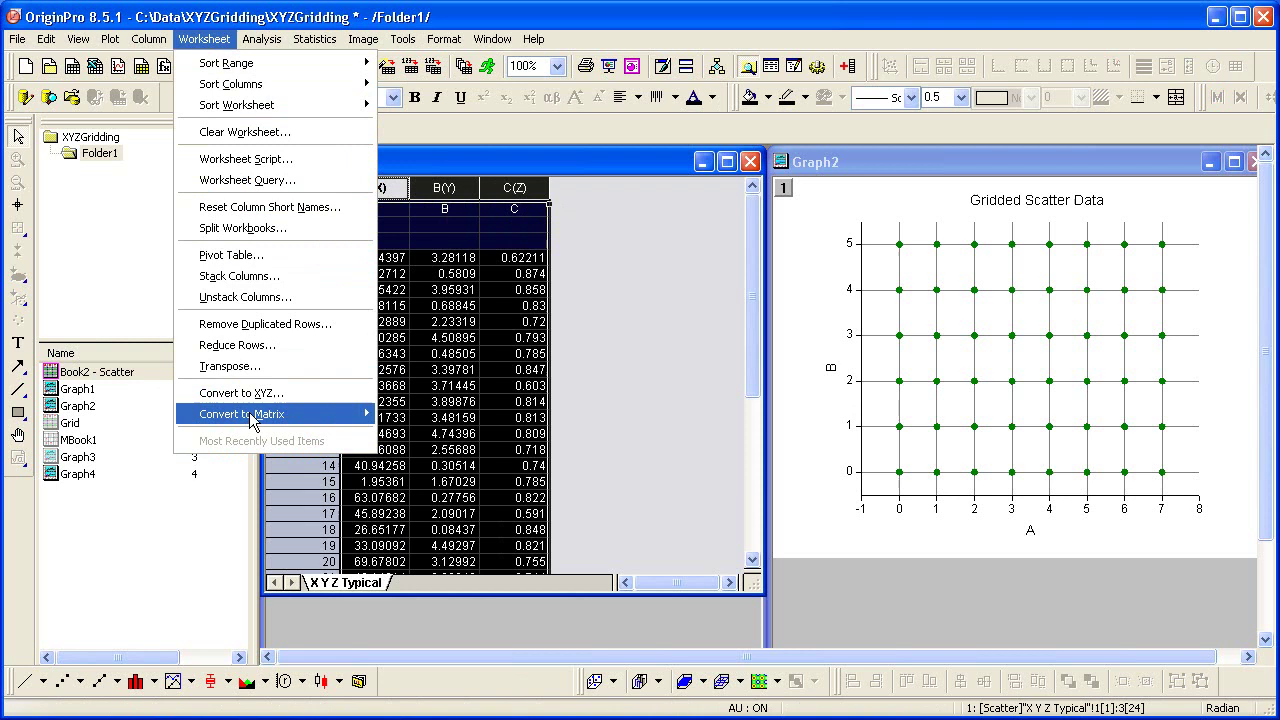
mouse_move(250, 421)
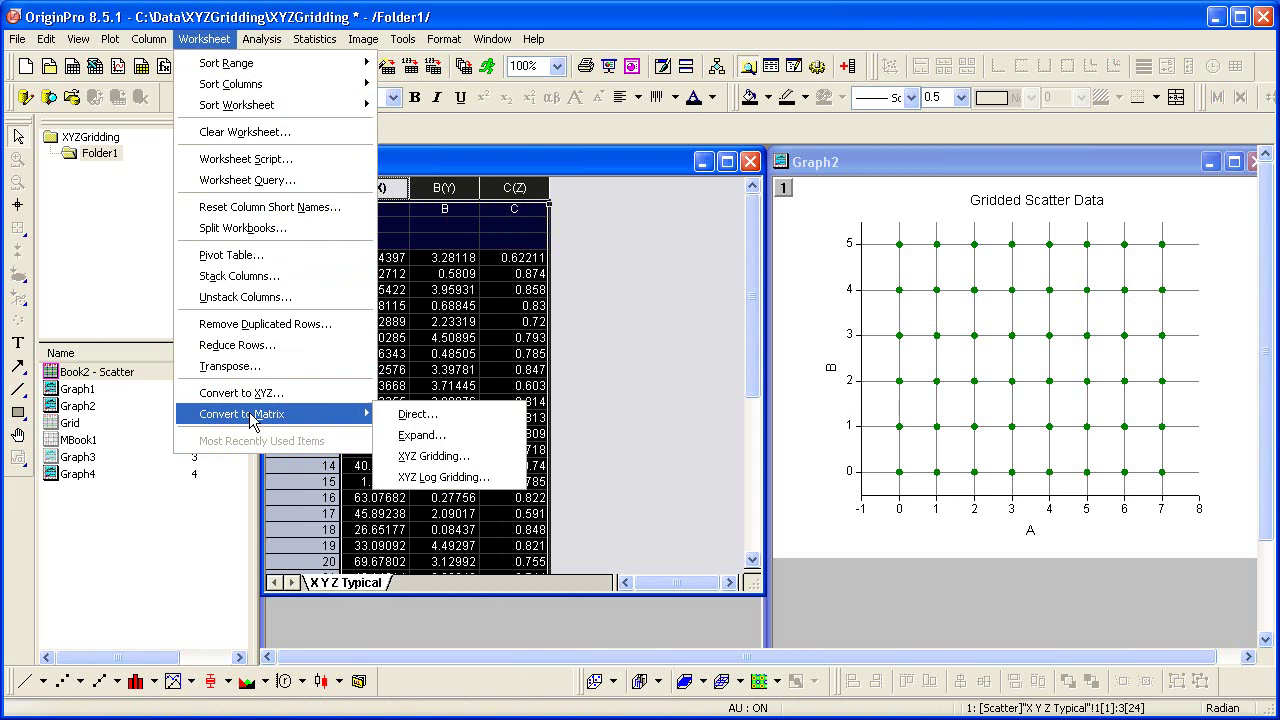
click(419, 458)
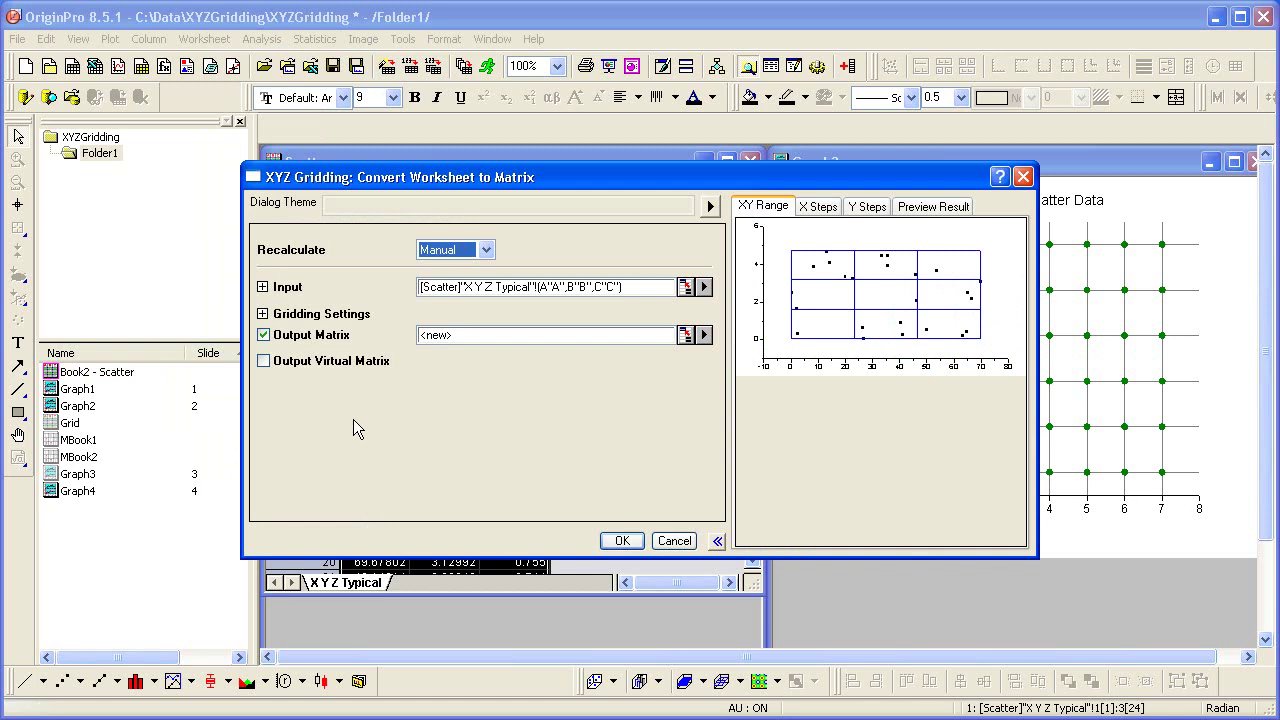
Step: Expand Gridding Settings, keep Random (Renka Cline) as the method, and turn off automatic column count
click(263, 314)
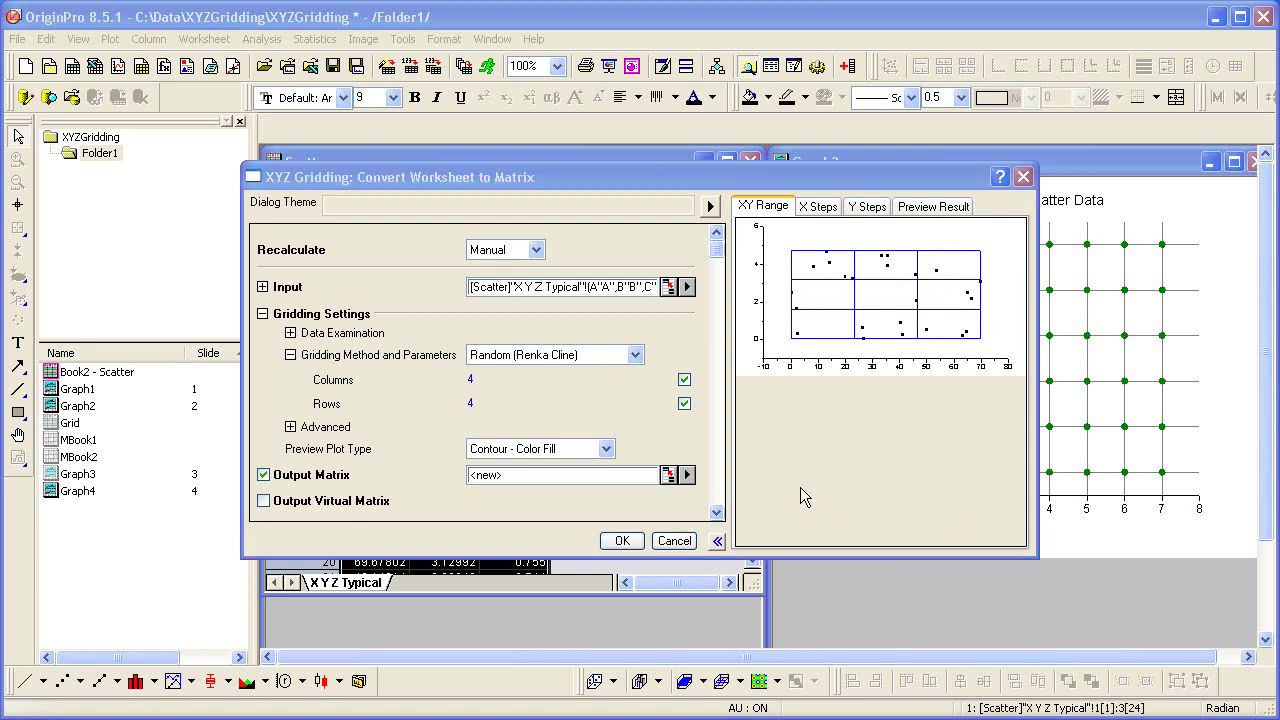
click(635, 357)
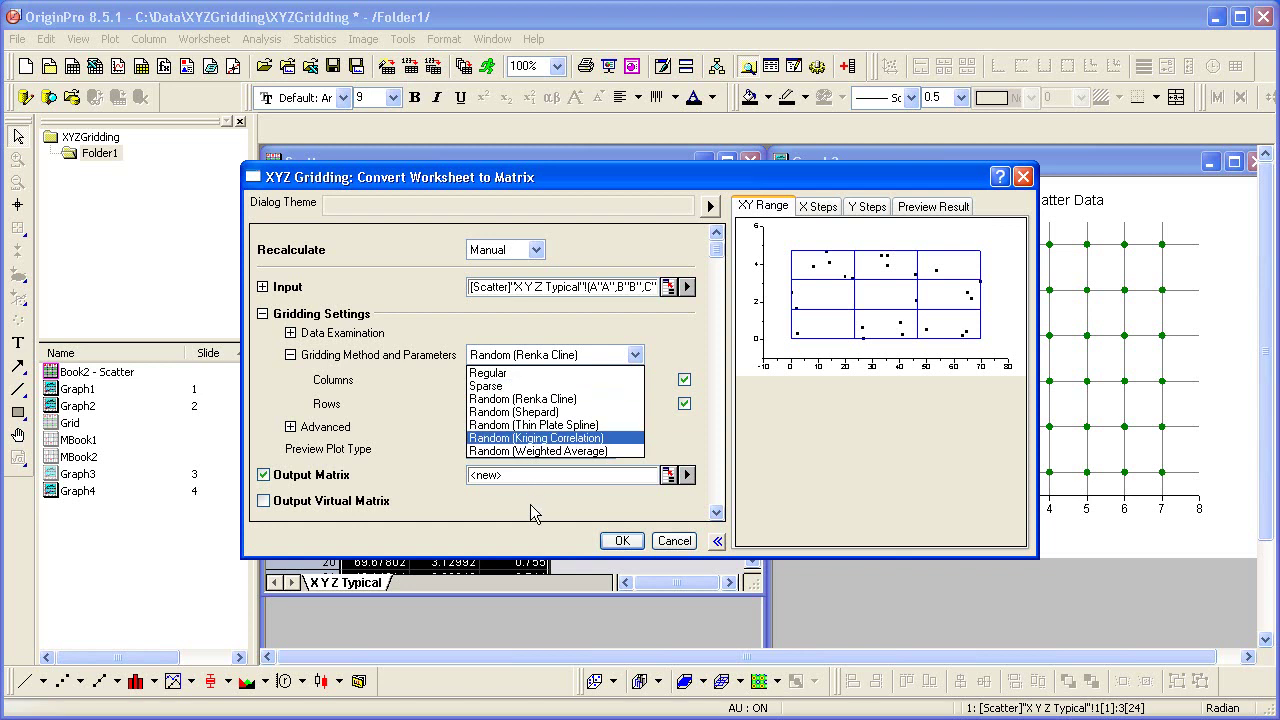
click(535, 400)
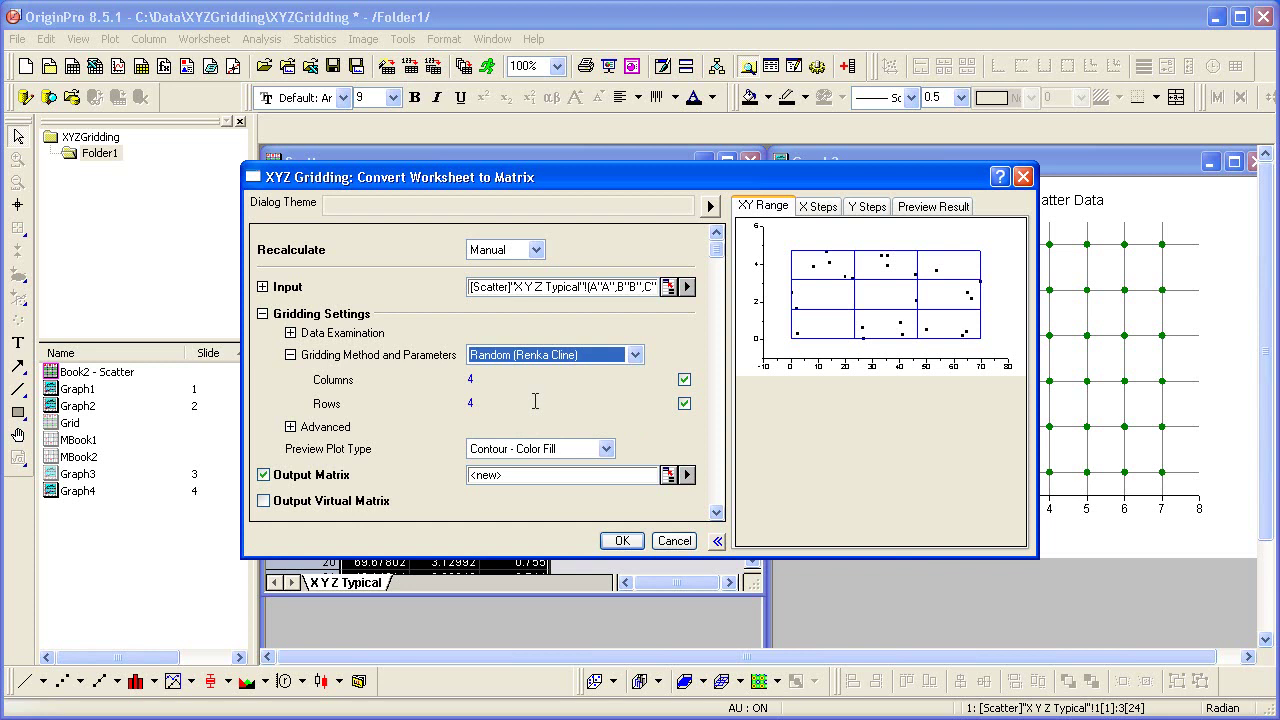
click(685, 381)
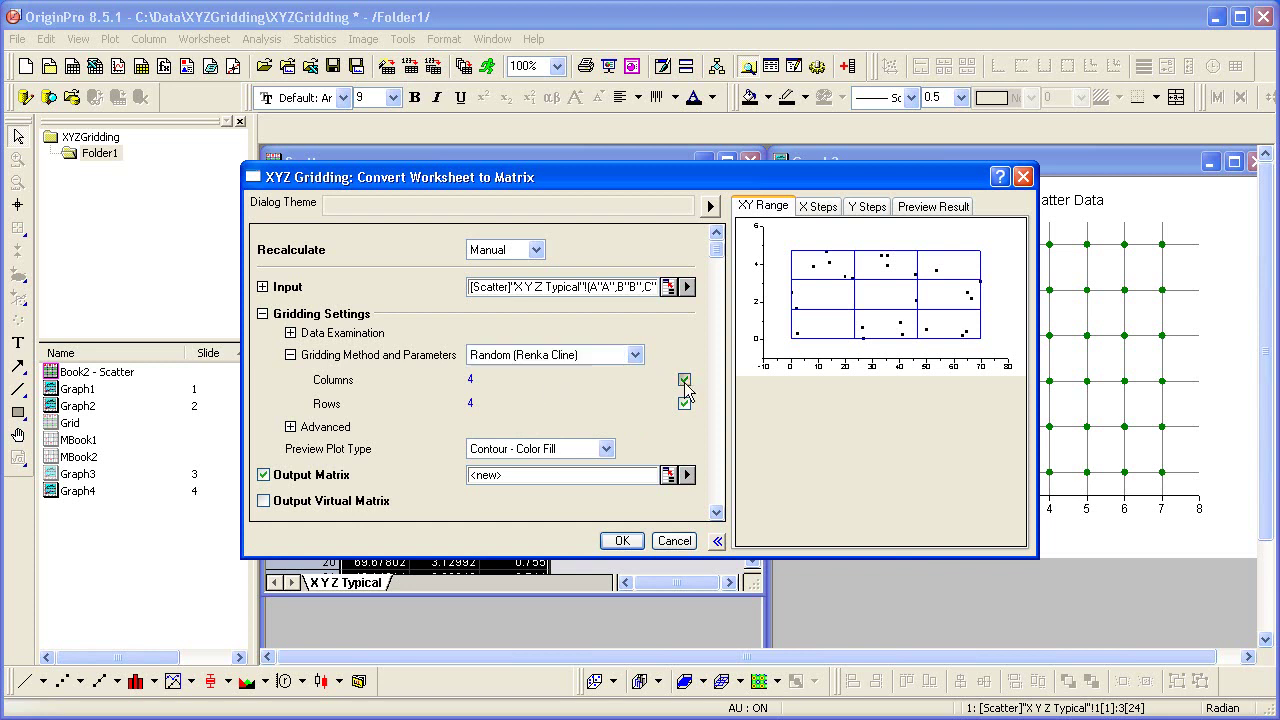
Step: Set the grid to 8 columns and 6 rows, then preview the gridded result
click(684, 403)
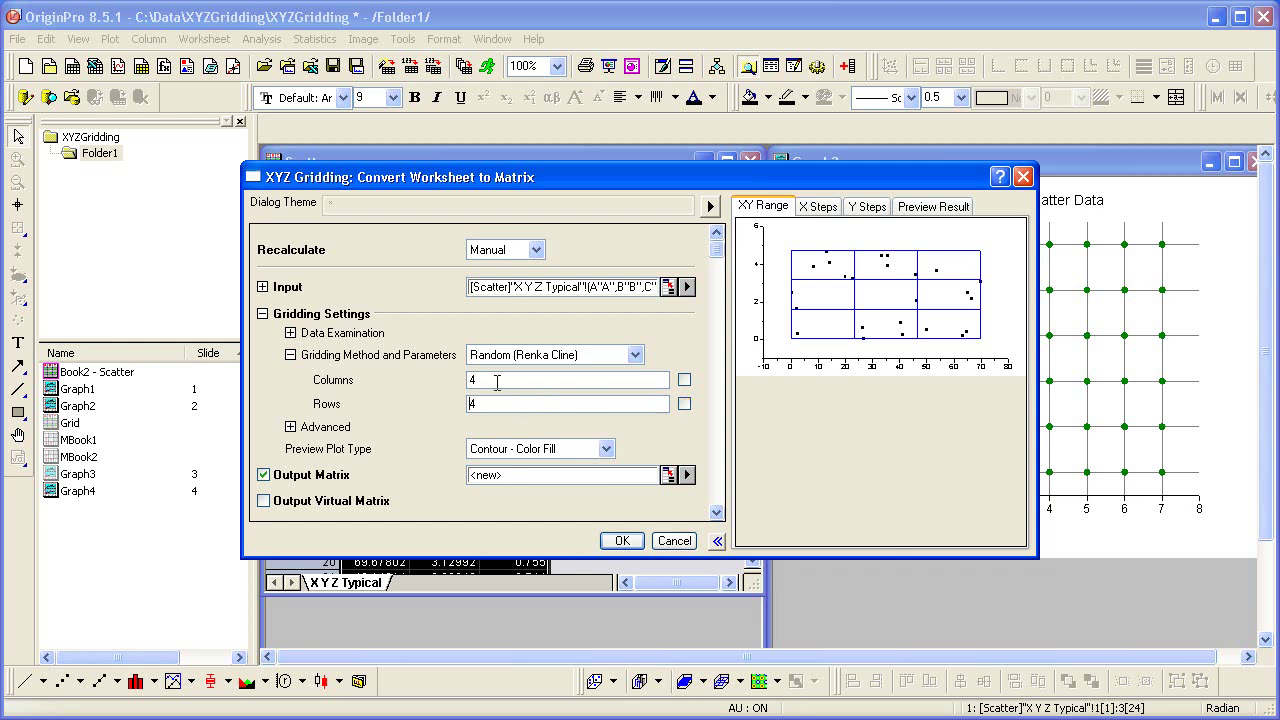
drag(492, 382, 453, 386)
text(8)
click(480, 403)
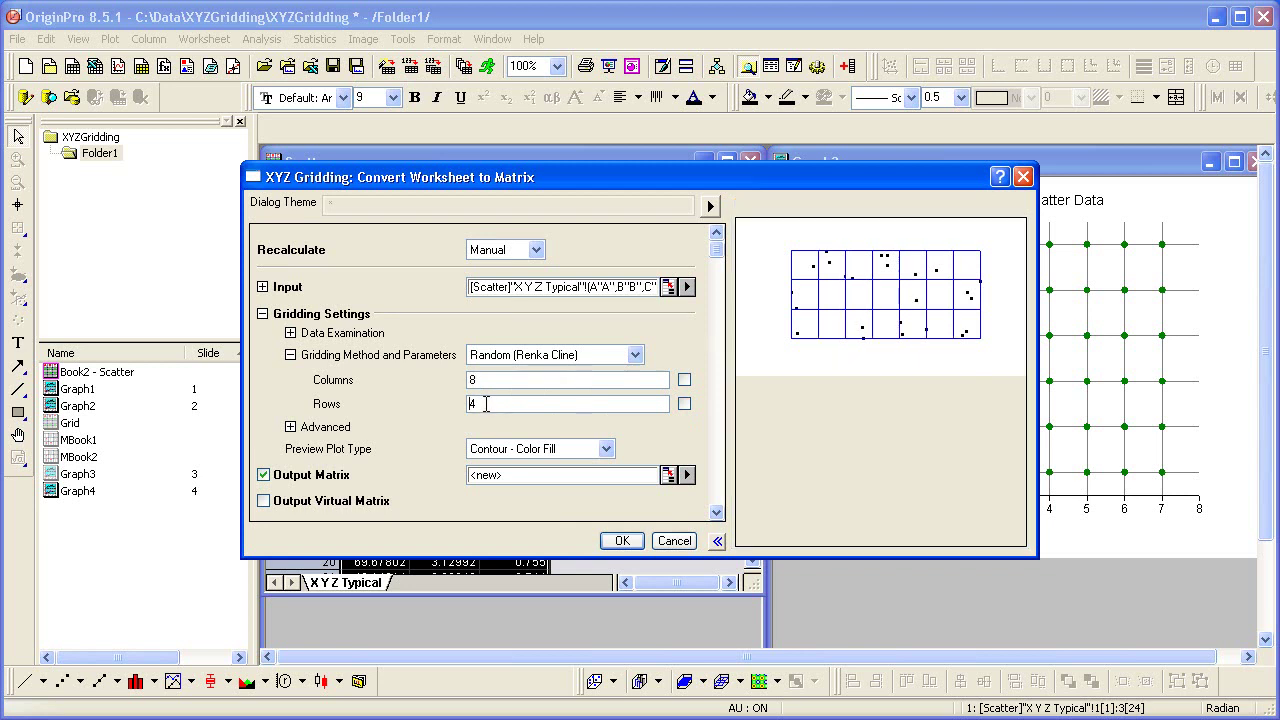
drag(484, 404, 455, 404)
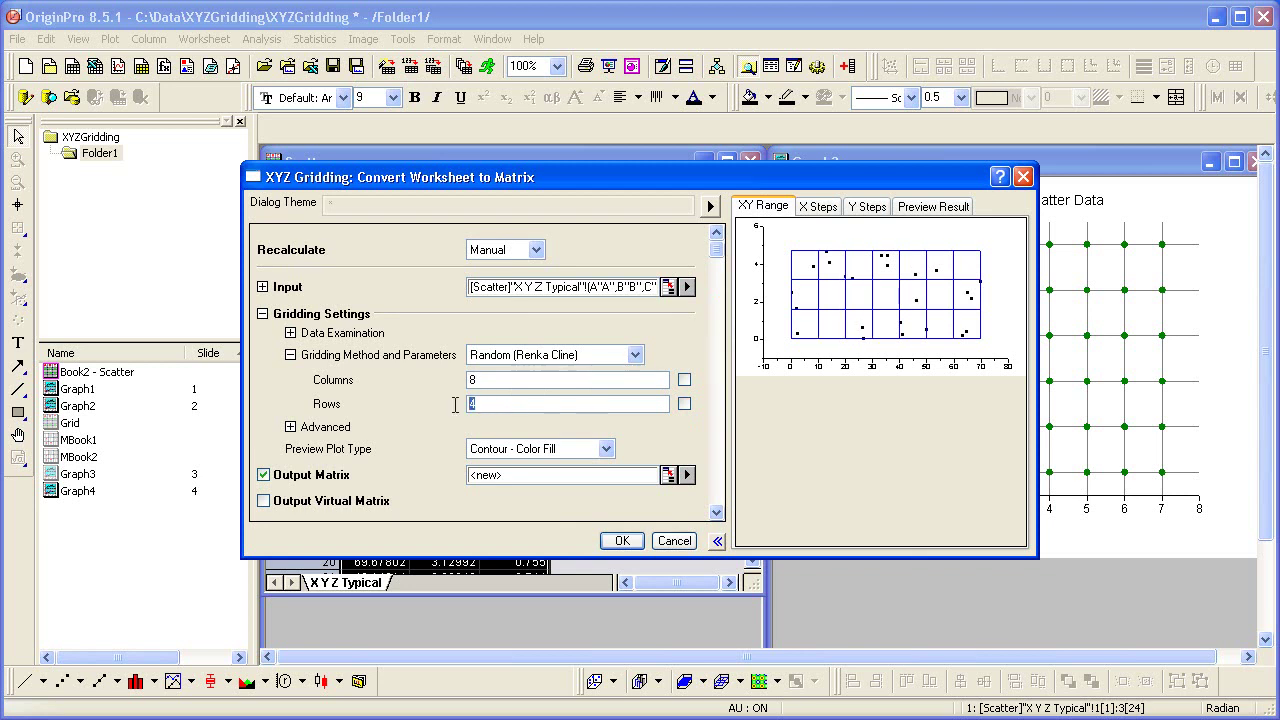
text(6)
click(930, 207)
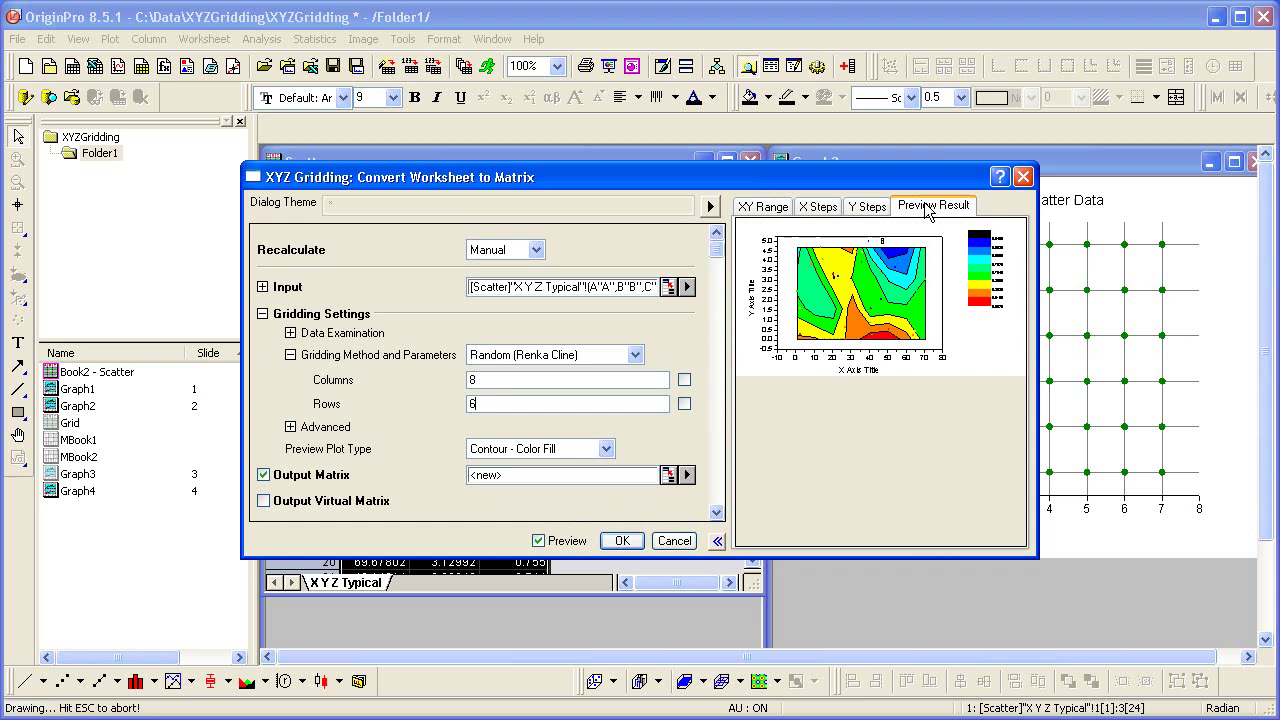
click(606, 451)
click(606, 451)
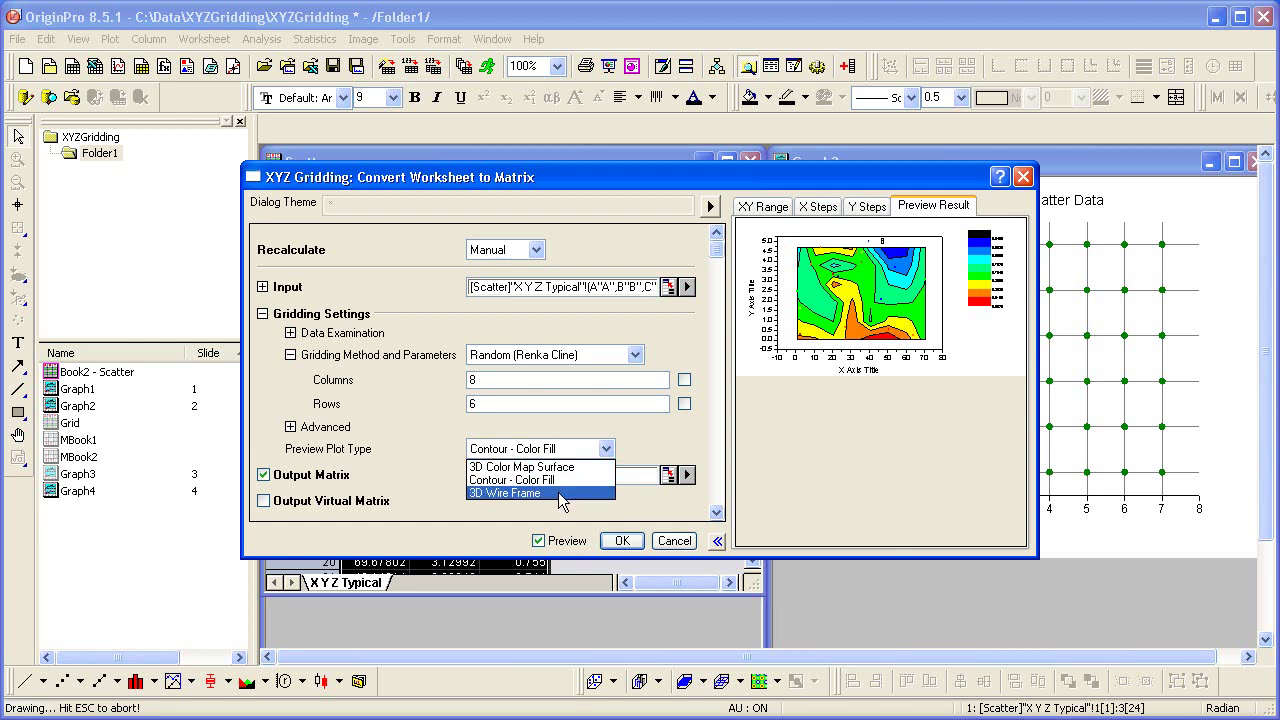
click(664, 447)
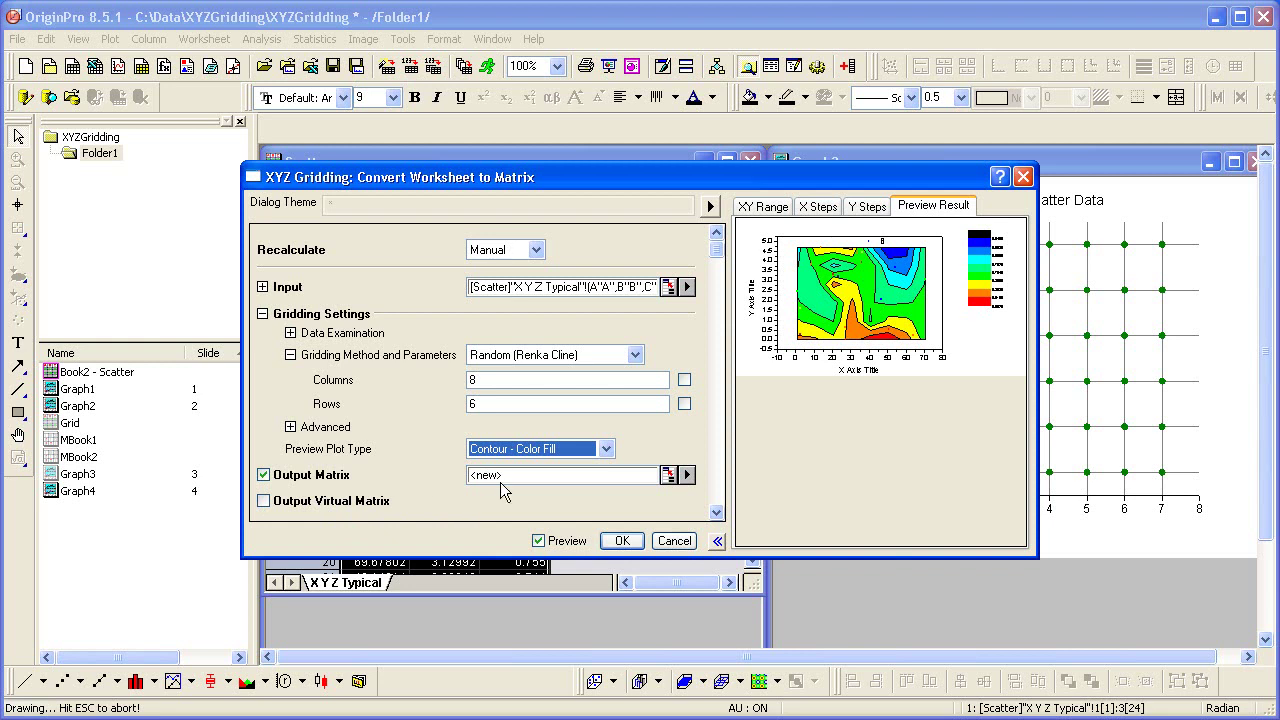
Step: Create the 8×6 MBook2 matrix and widen its window to show all 8 columns
click(613, 540)
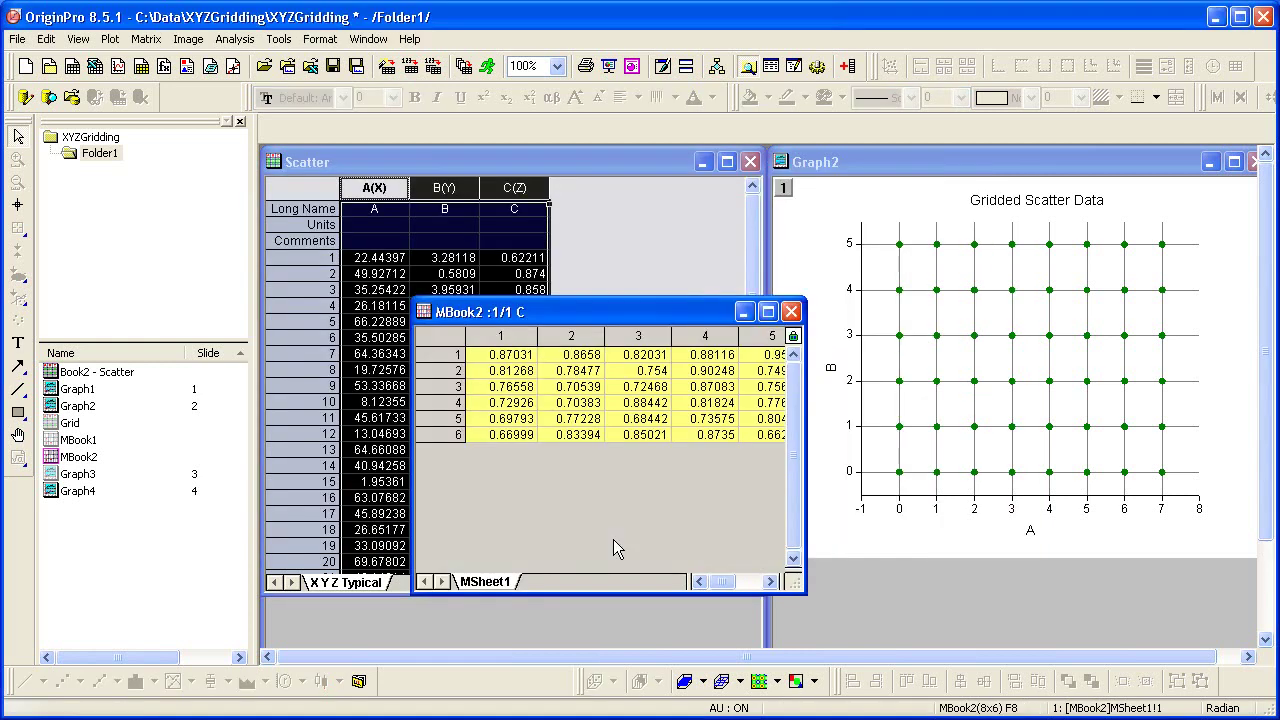
drag(791, 582, 1085, 590)
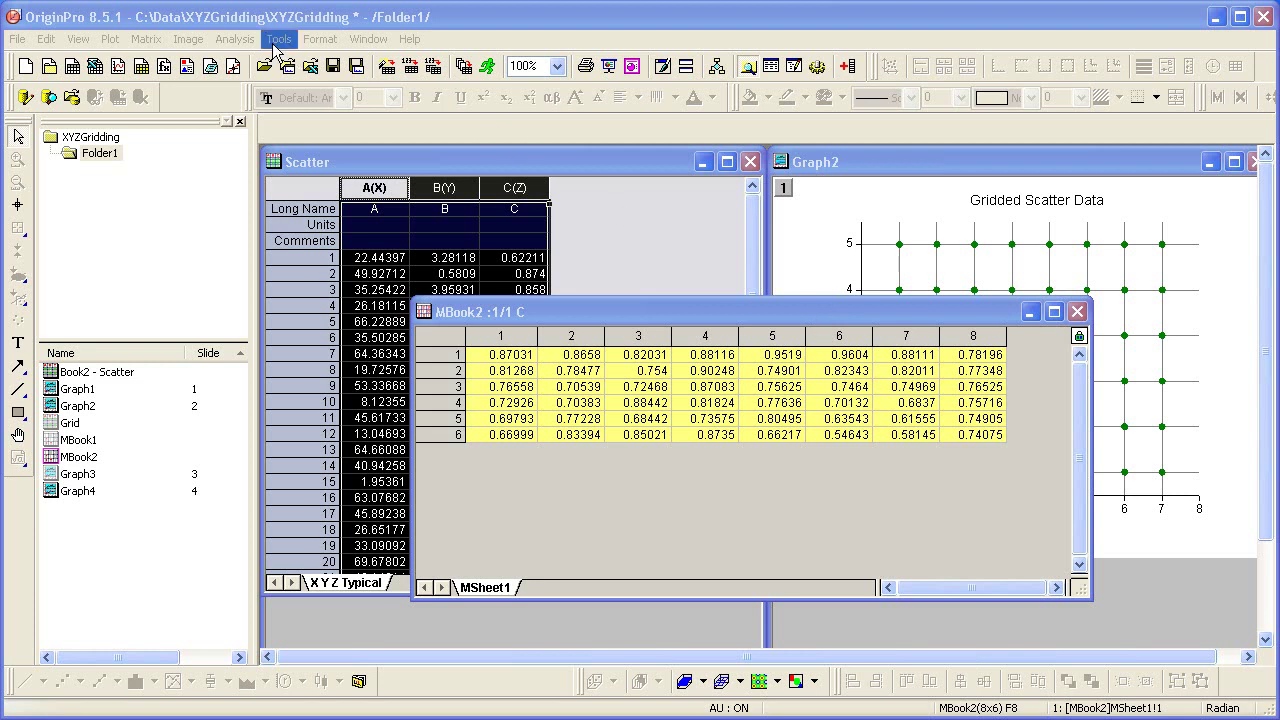
Step: Plot MBook2 as a 3D Scatter with drop lines and enlarge the new Graph5 window
click(109, 40)
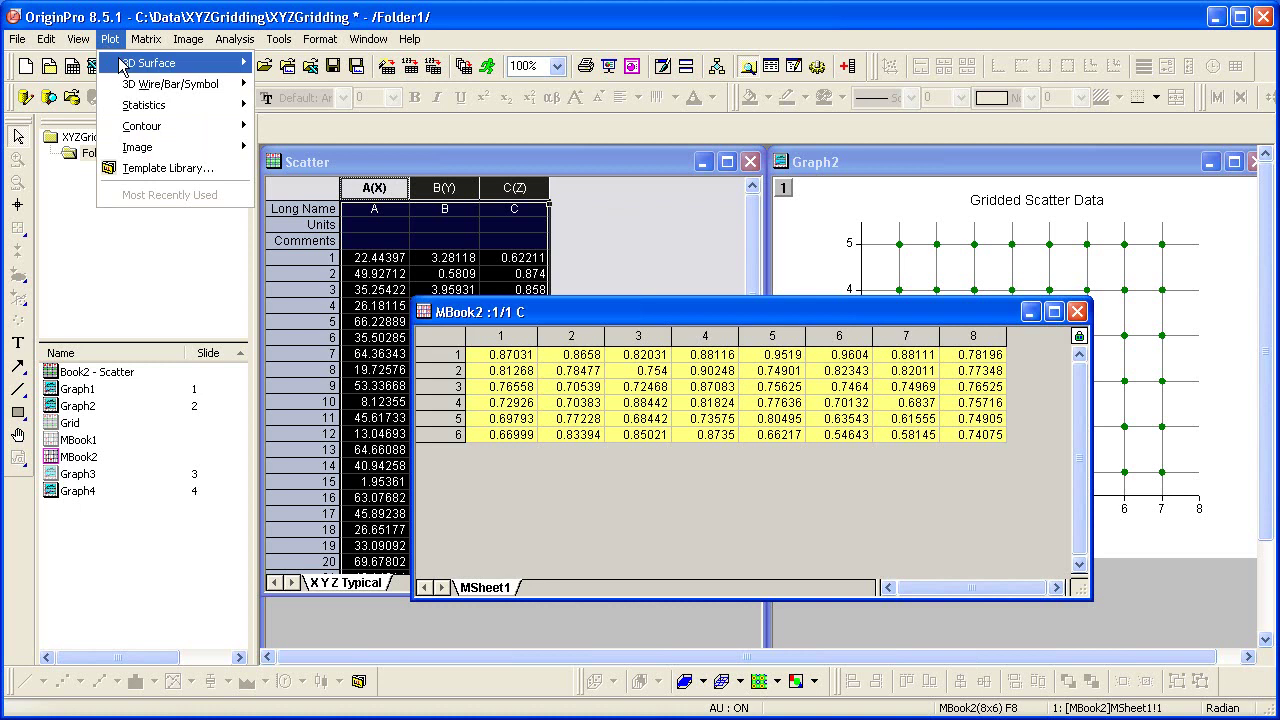
mouse_move(148, 85)
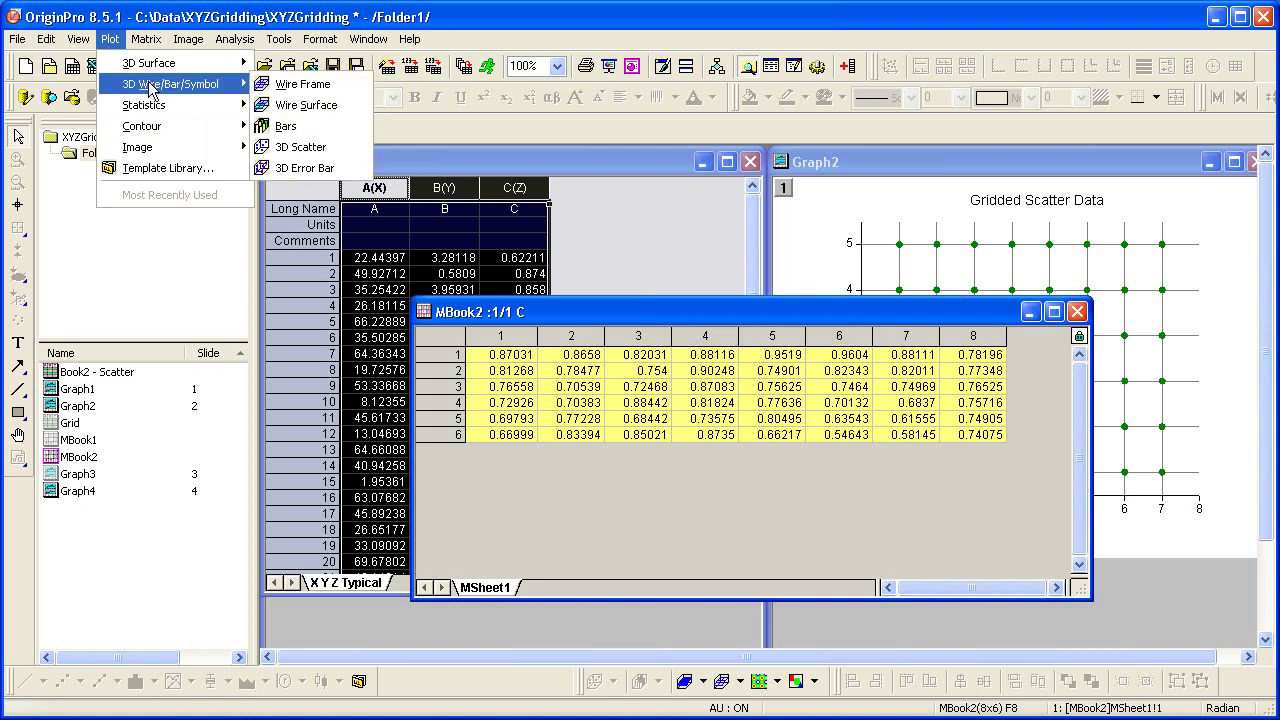
click(300, 146)
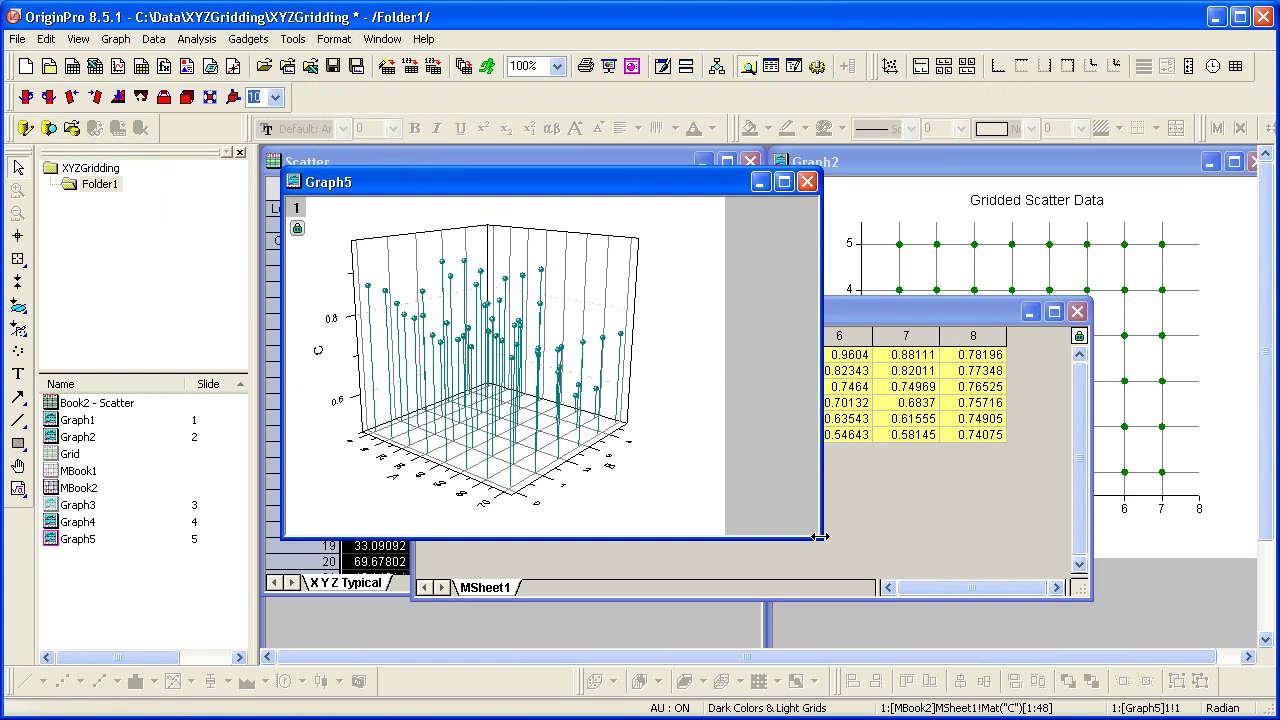
drag(819, 537, 983, 647)
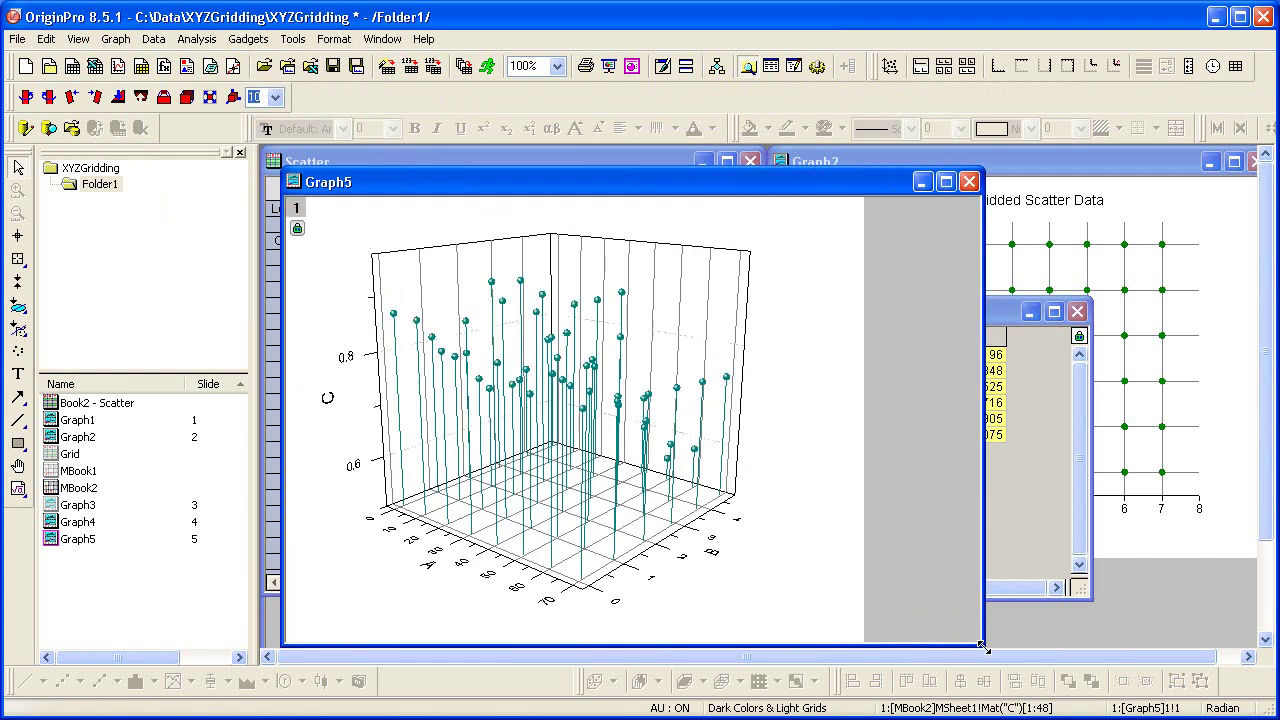
Step: Tilt and rotate Graph5's 3D frame to a near-top view showing the regular 8-by-6 point lattice
click(118, 97)
click(118, 97)
click(118, 97)
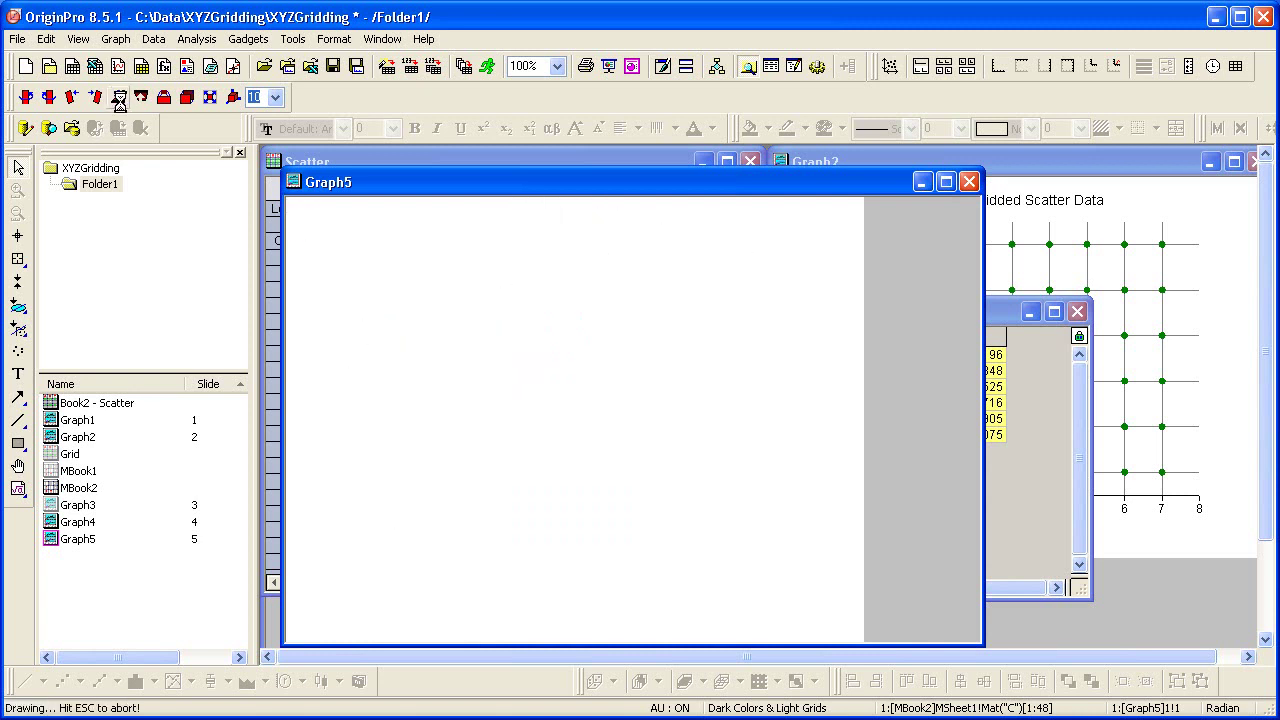
click(118, 97)
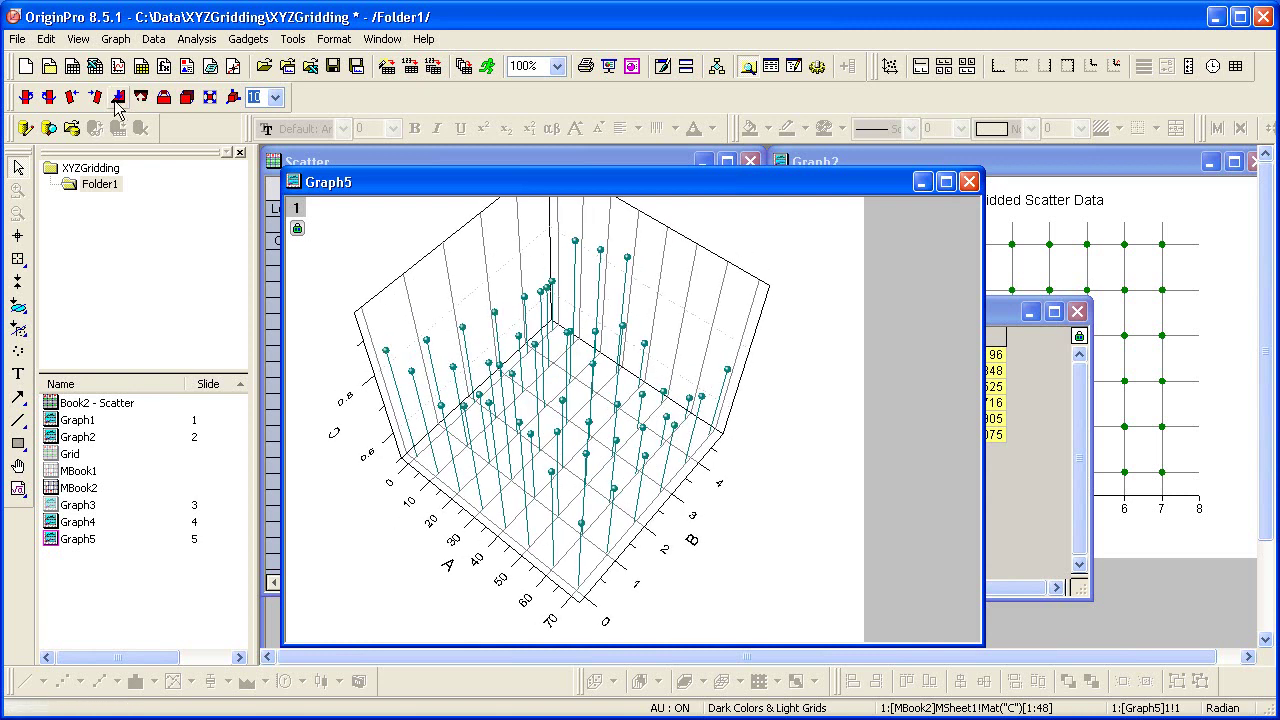
click(26, 97)
click(26, 97)
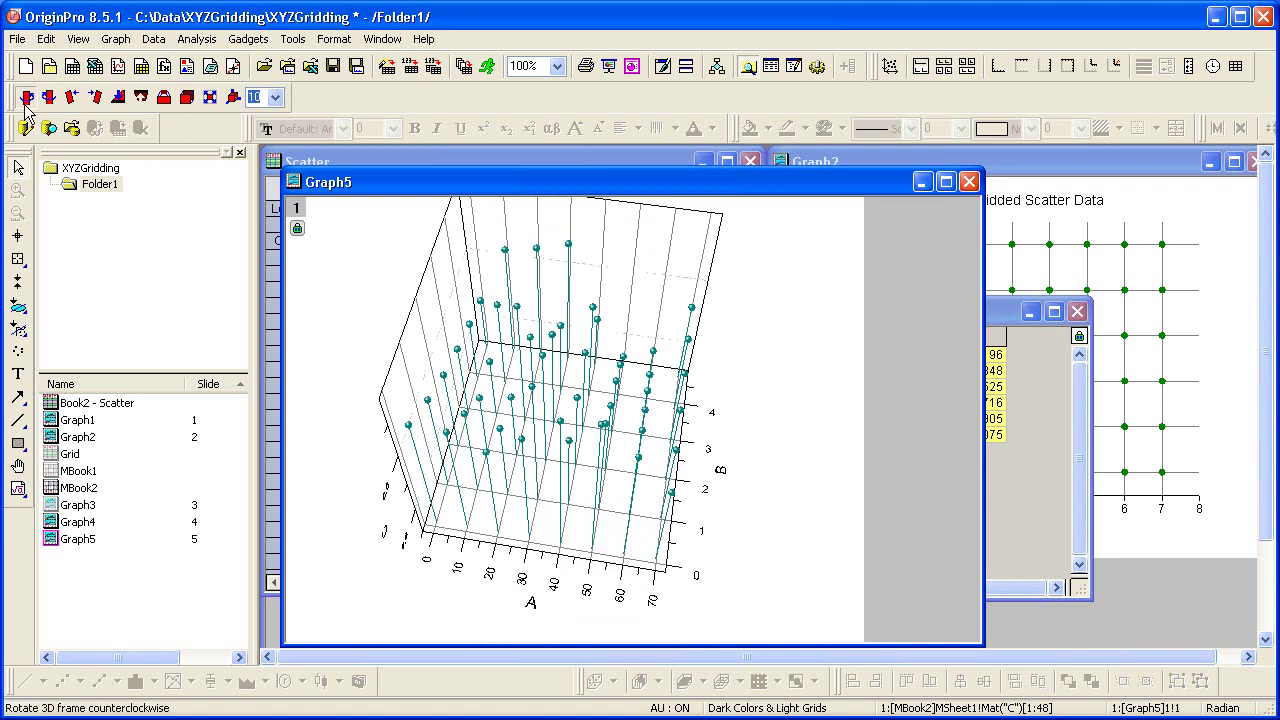
click(26, 97)
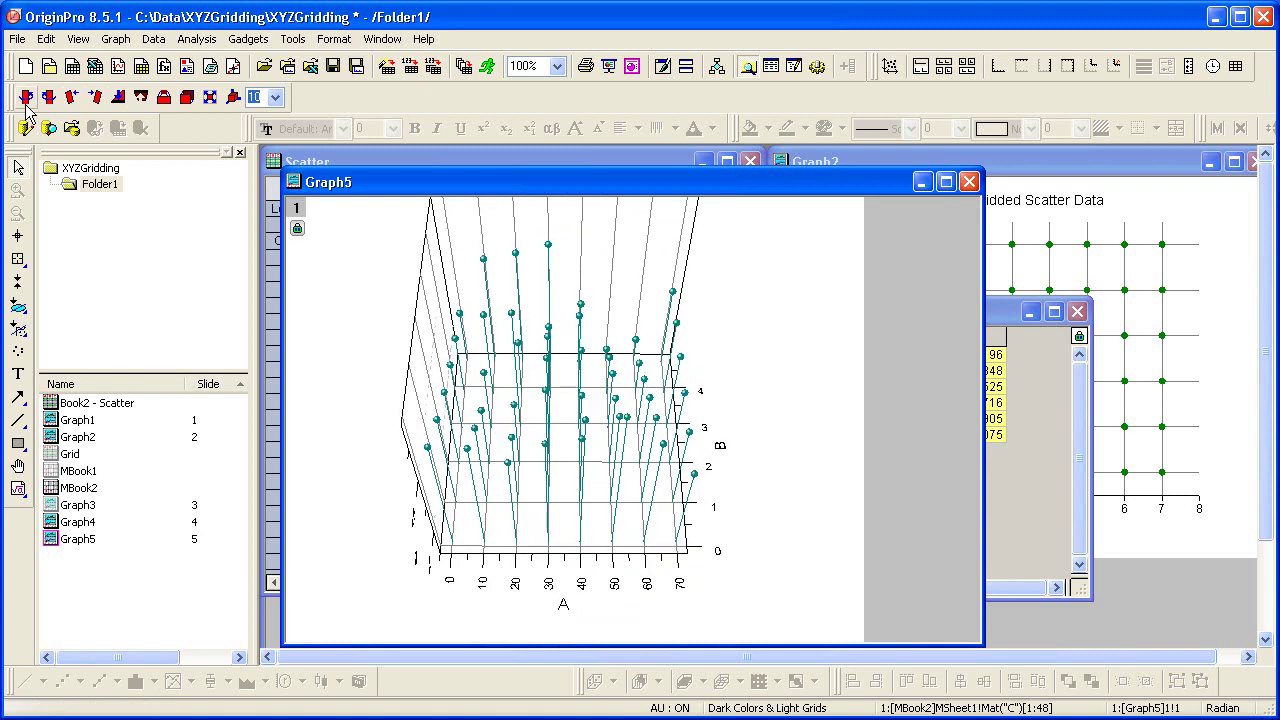
click(118, 97)
click(118, 97)
click(118, 97)
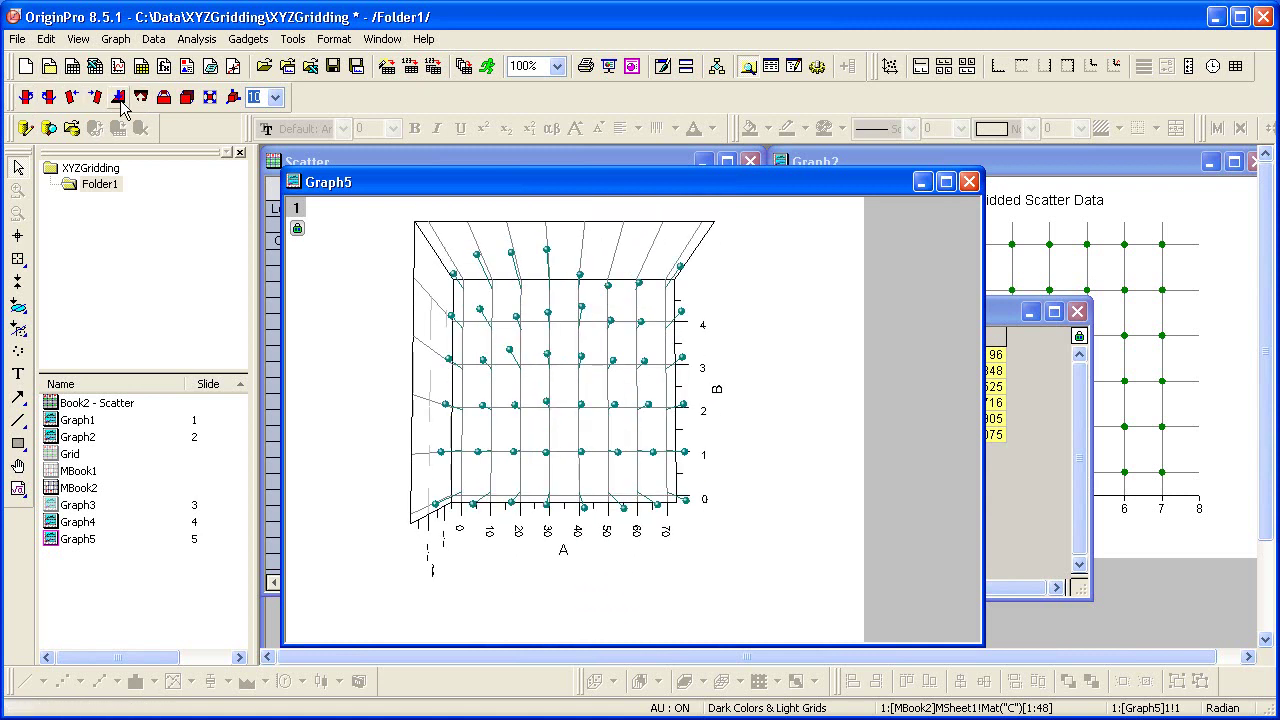
click(118, 97)
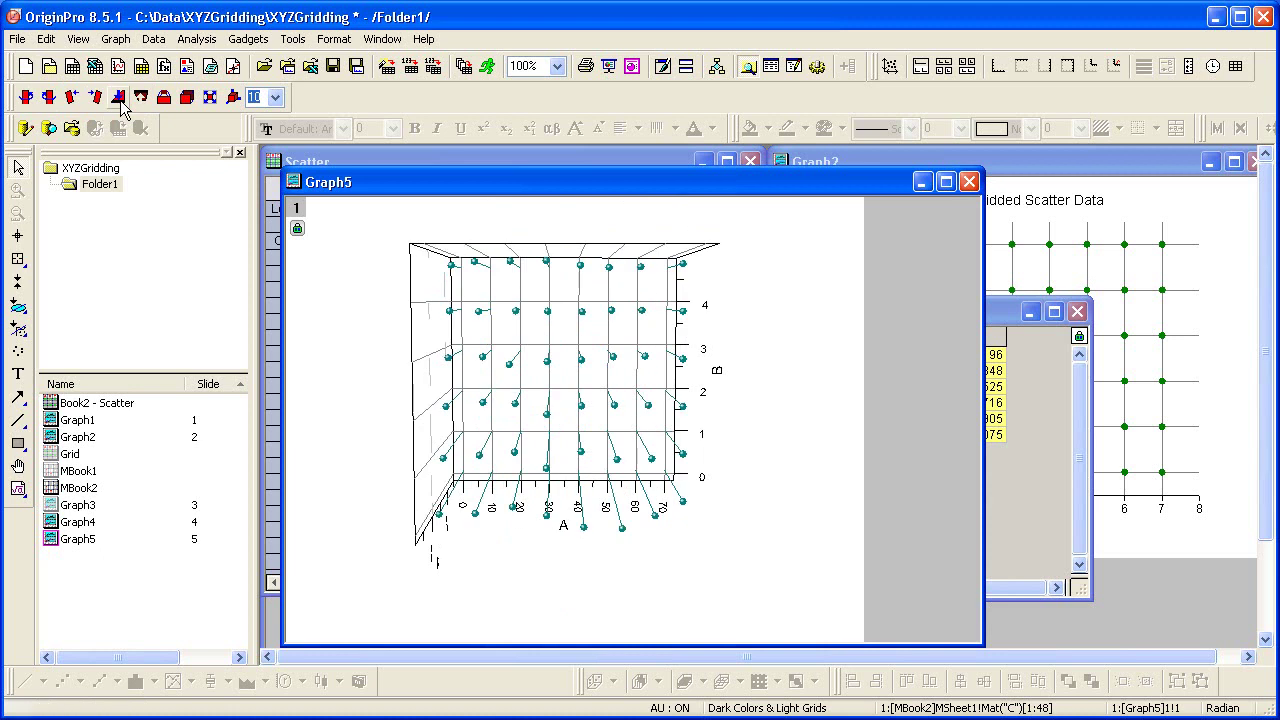
click(141, 97)
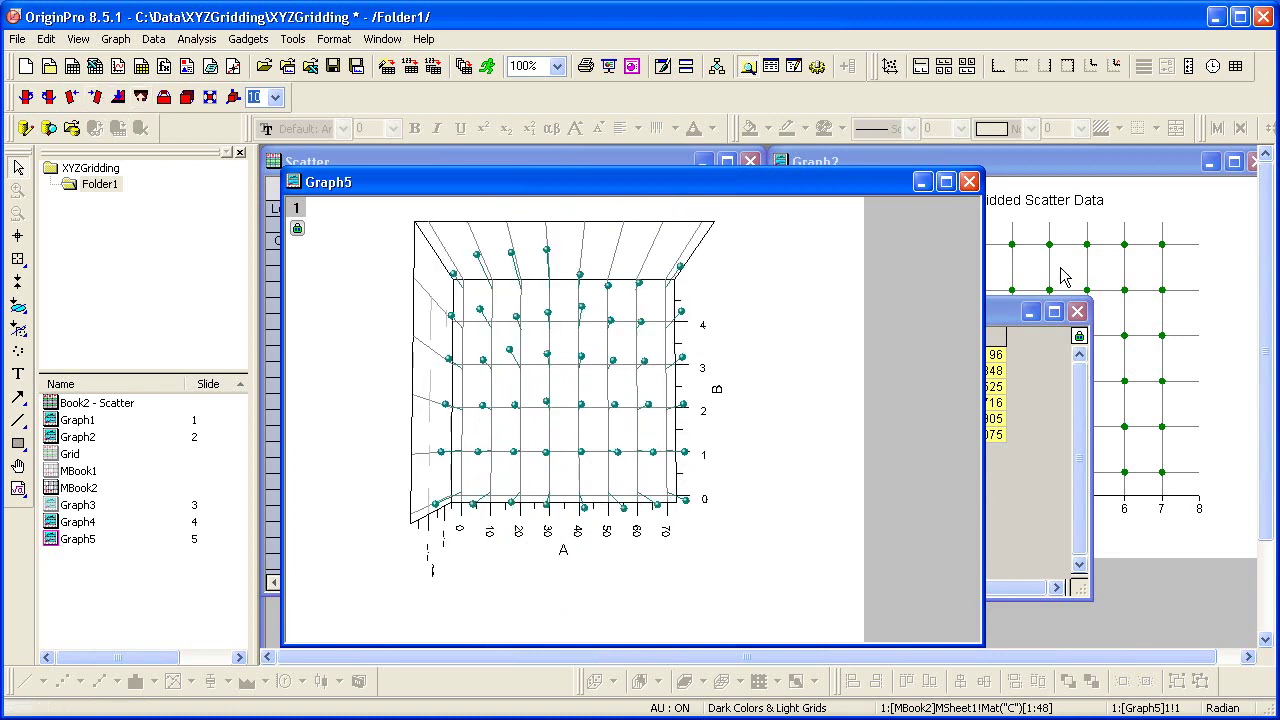